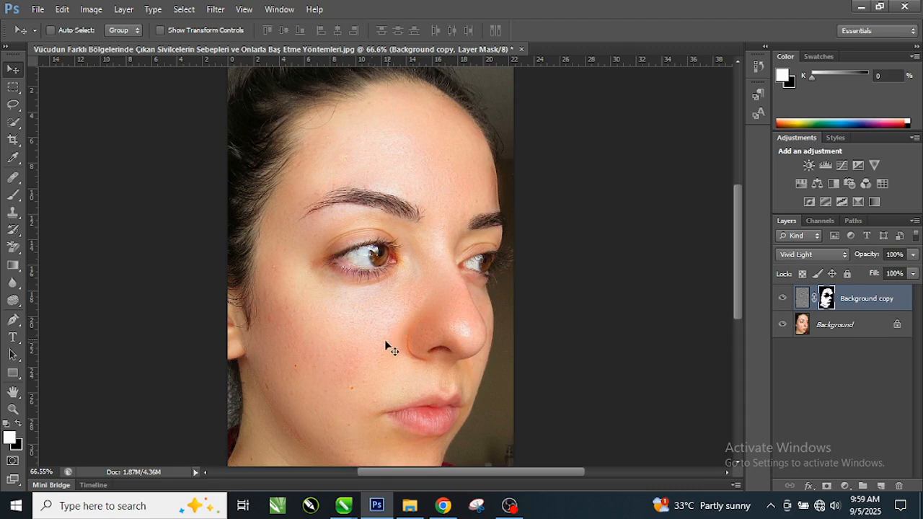
Compare the retouched portrait with the Background copy layer hidden and shown, and close the document without saving.
left_click(782, 297)
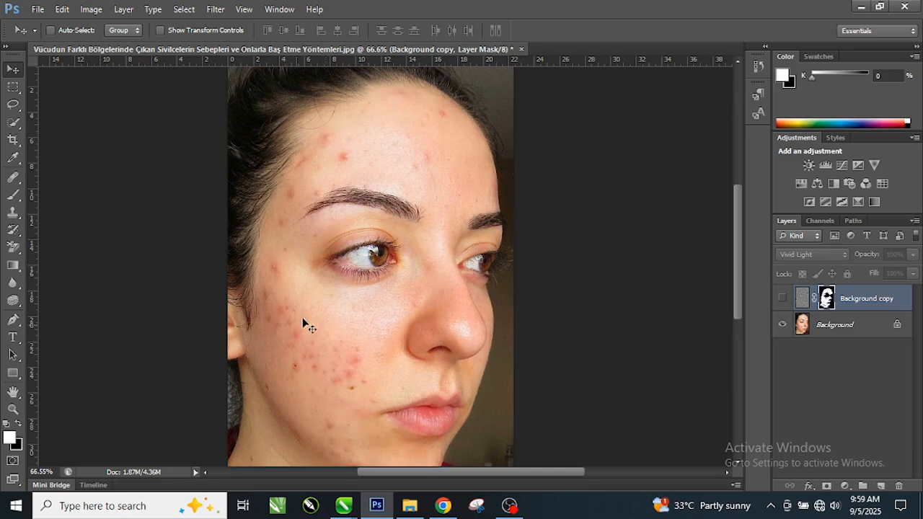
left_click(782, 298)
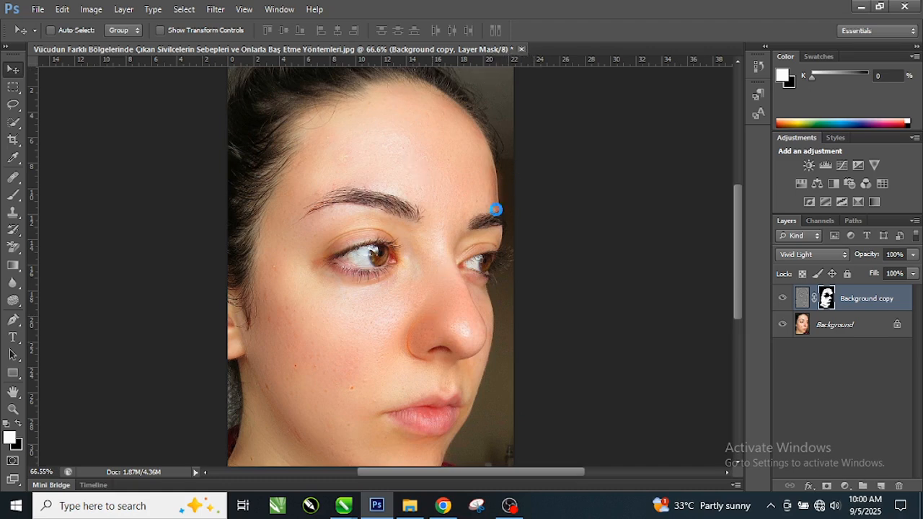
key("ctrl+w")
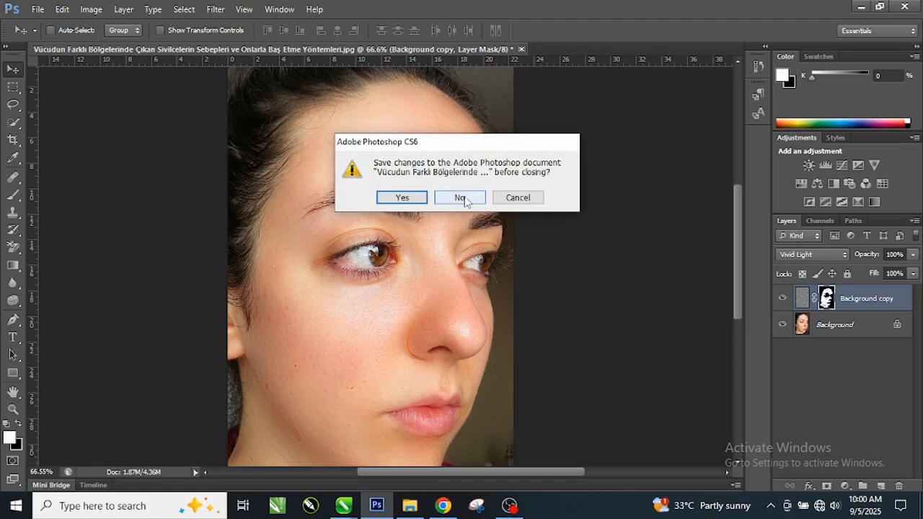
left_click(461, 198)
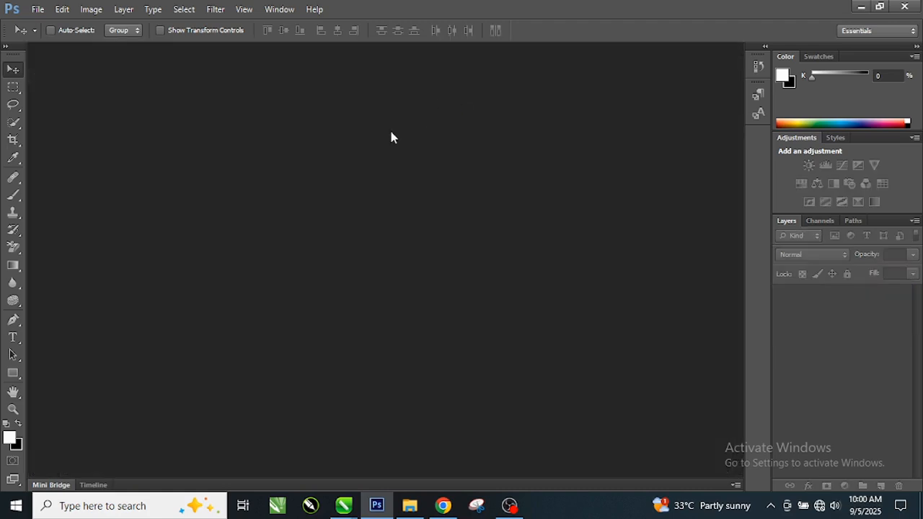
Open the "Vücudun Farklı Bölgelerinde..." portrait image from the desktop in Photoshop.
left_click(861, 6)
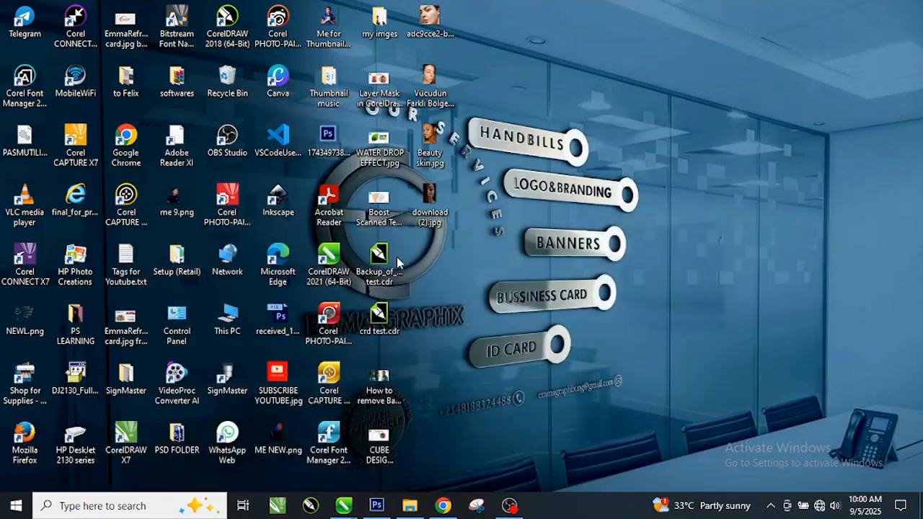
left_click_drag(439, 92, 375, 285)
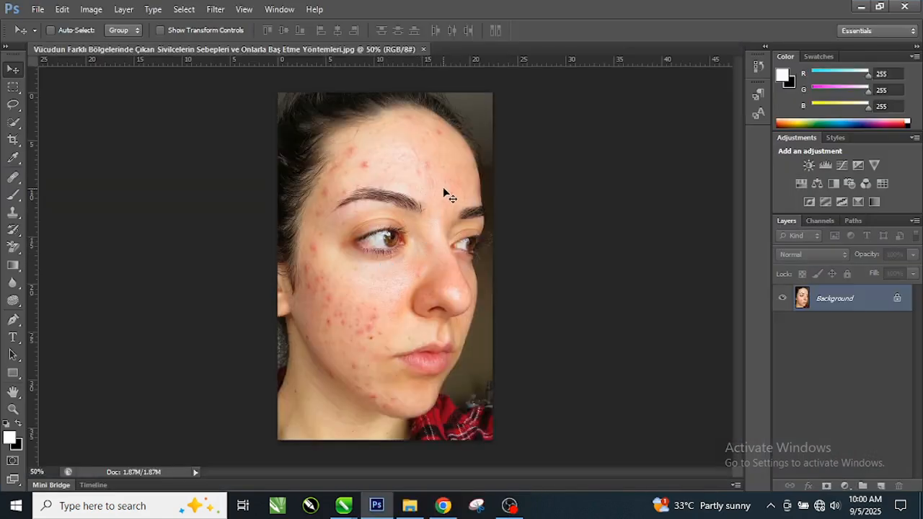
Duplicate the portrait's Background layer.
scroll(443, 186, "up", 3)
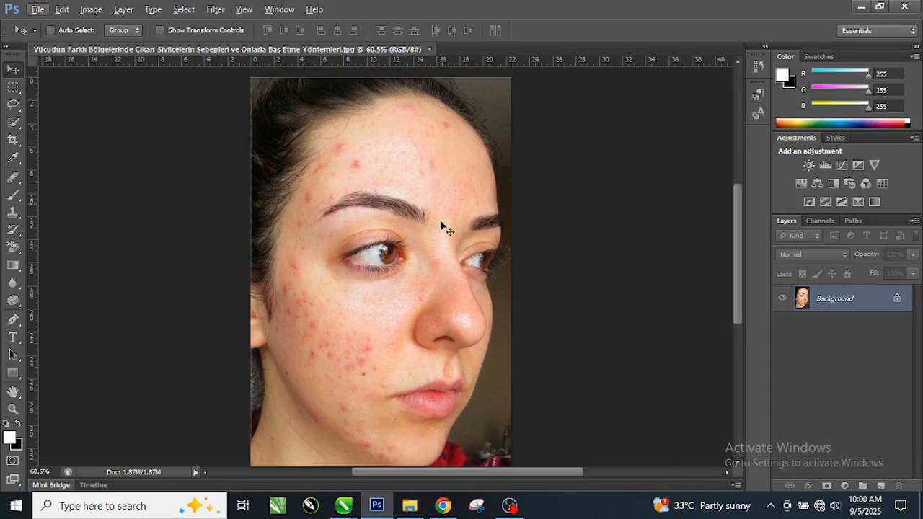
scroll(431, 320, "up", 1)
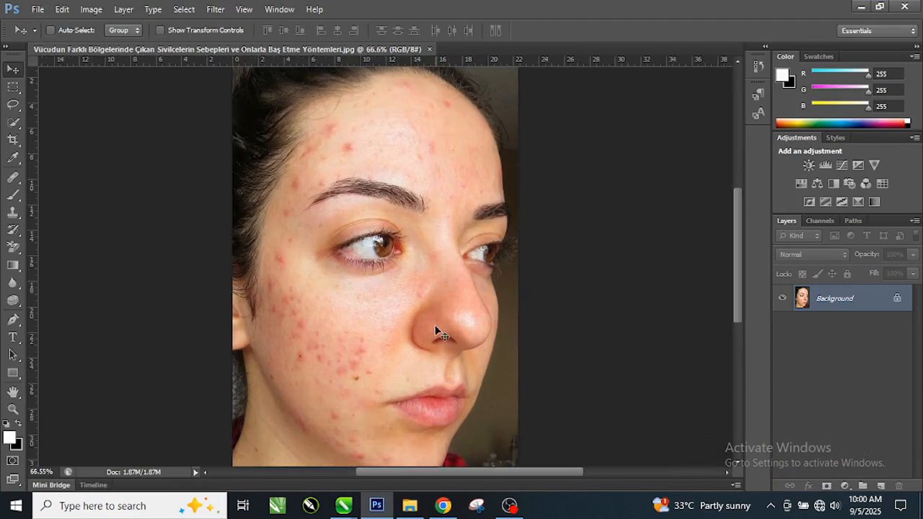
scroll(438, 333, "up", 1)
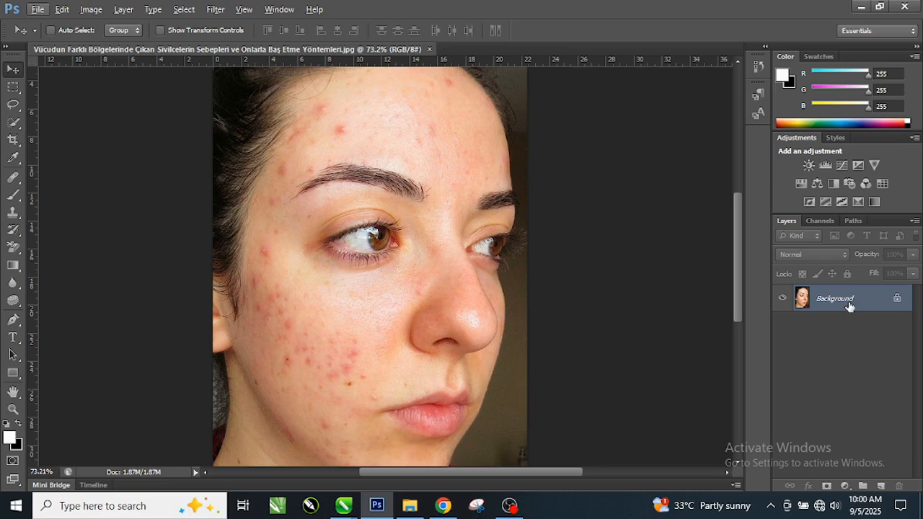
left_click_drag(849, 307, 880, 488)
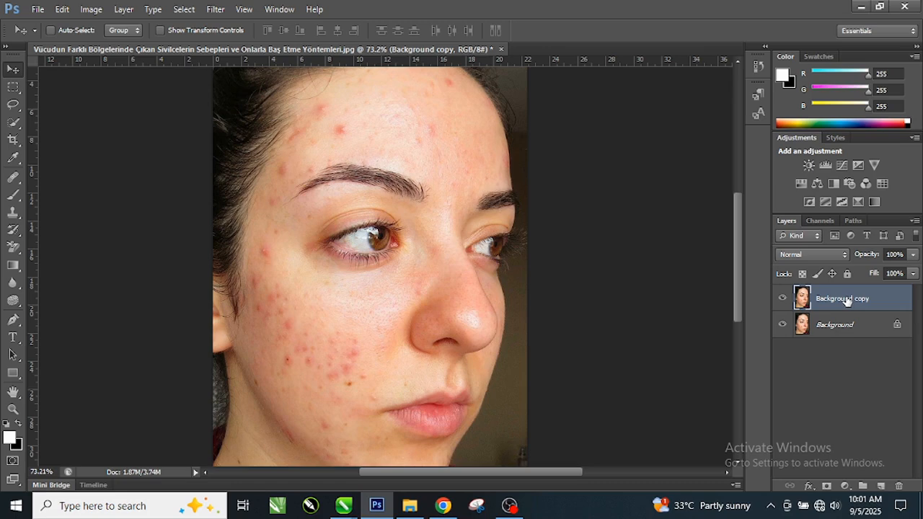
Invert the colours of the Background copy layer and set its blending mode to Vivid Light.
key("ctrl+i")
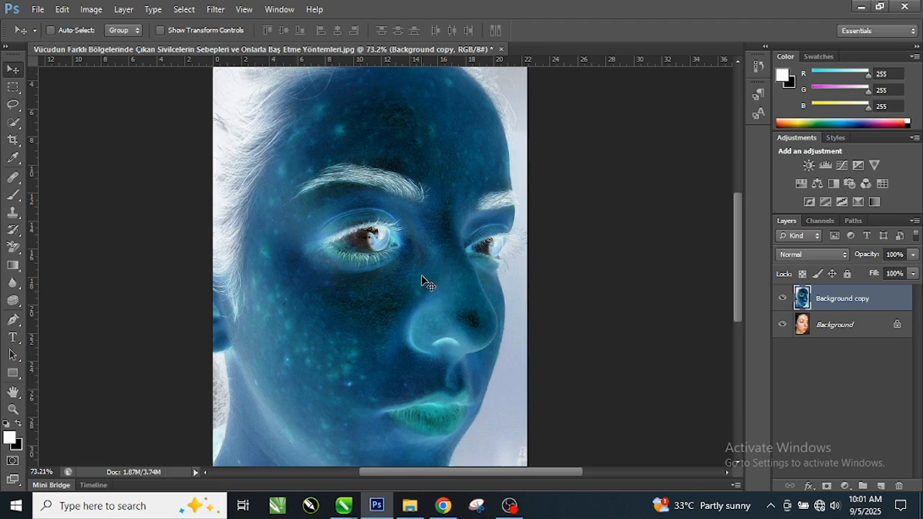
left_click(820, 258)
left_click(795, 202)
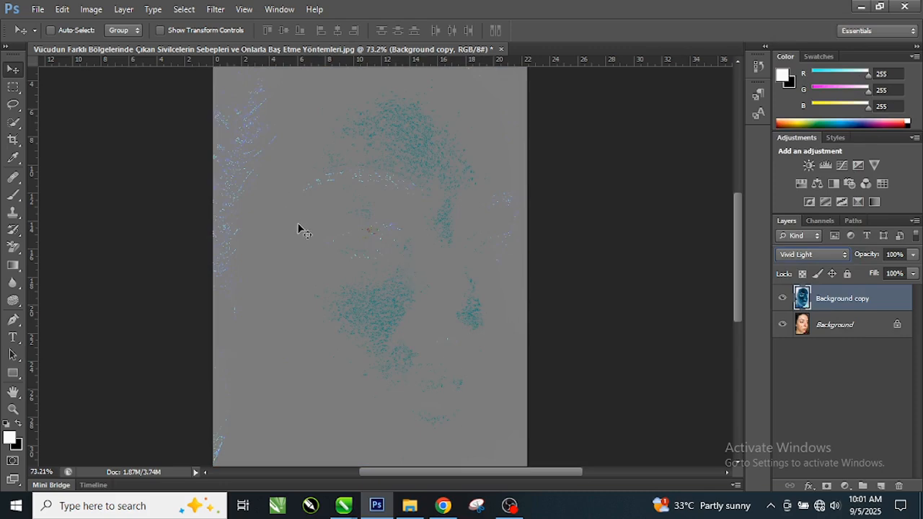
Apply a High Pass filter with a radius of 15.3 pixels to the Background copy layer.
left_click(215, 10)
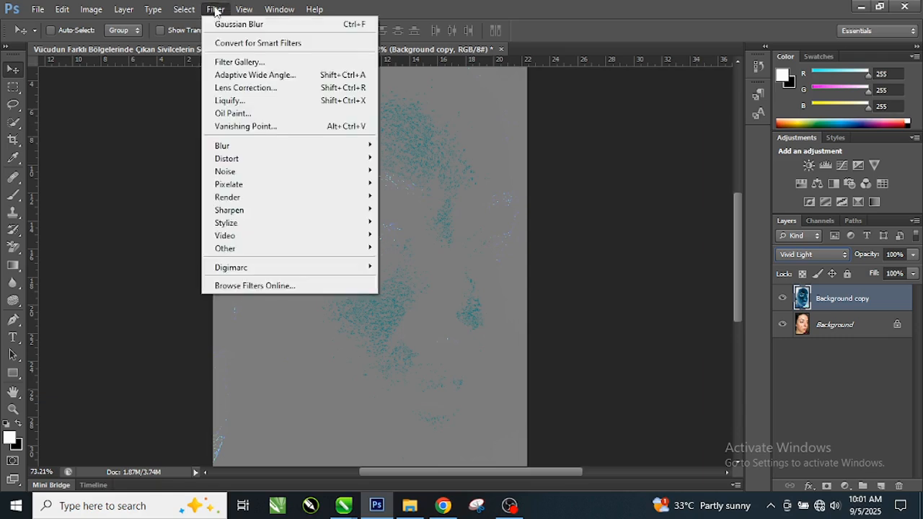
mouse_move(271, 250)
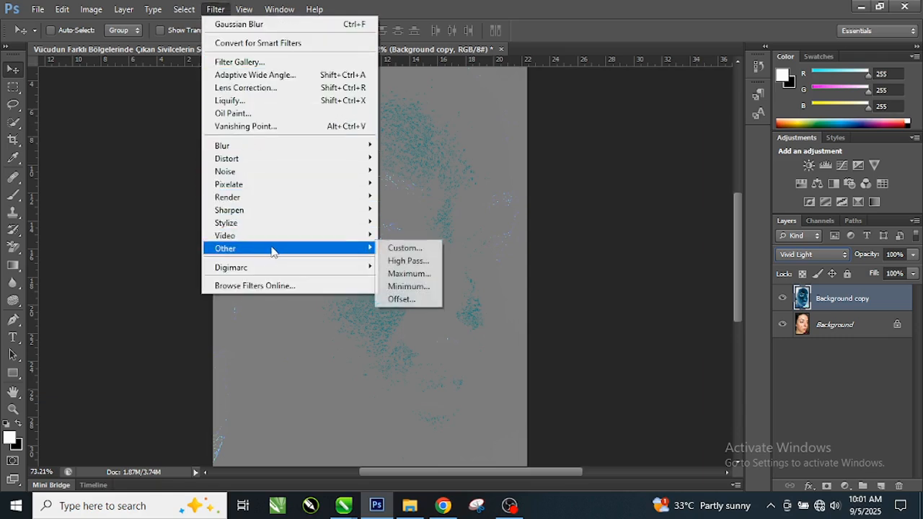
left_click(408, 261)
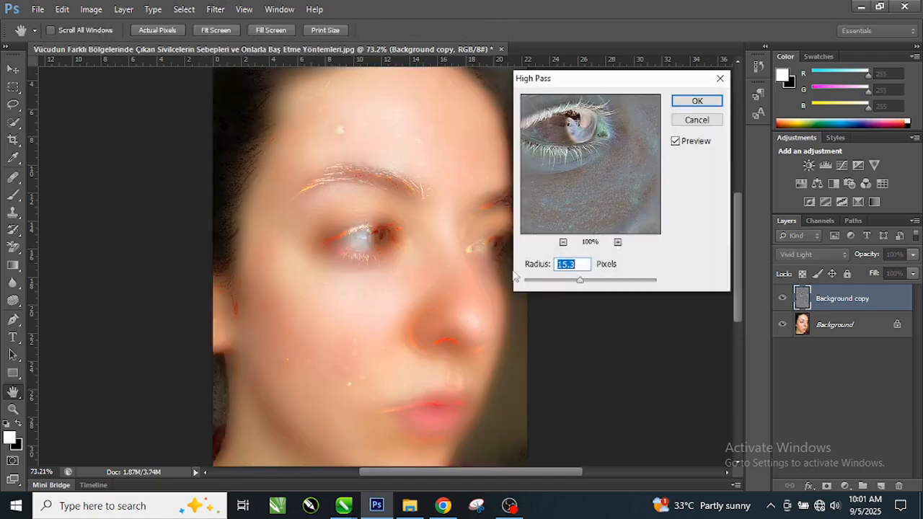
mouse_move(581, 286)
left_mouse_down()
mouse_move(565, 284)
mouse_move(581, 283)
left_mouse_up()
left_click(576, 264)
left_click(697, 101)
key("v")
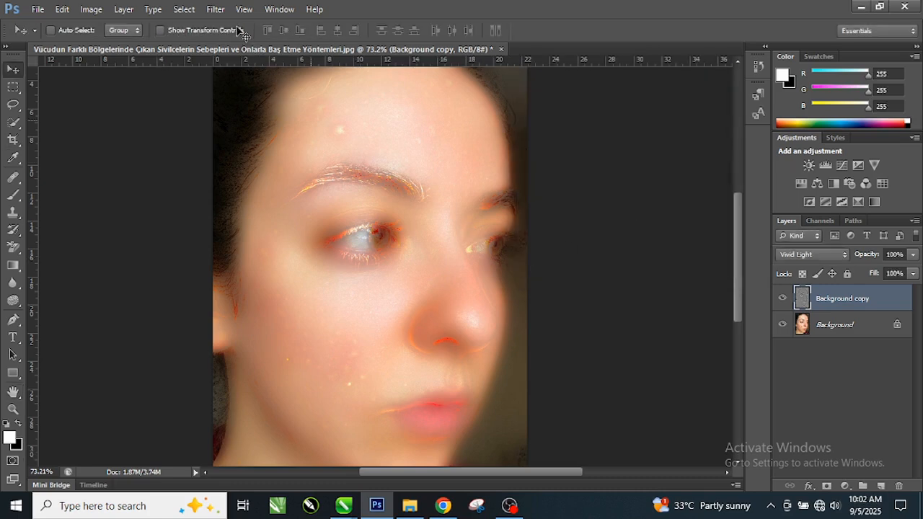
Apply a Gaussian Blur with a radius of 3.1 pixels to the Background copy layer.
left_click(216, 10)
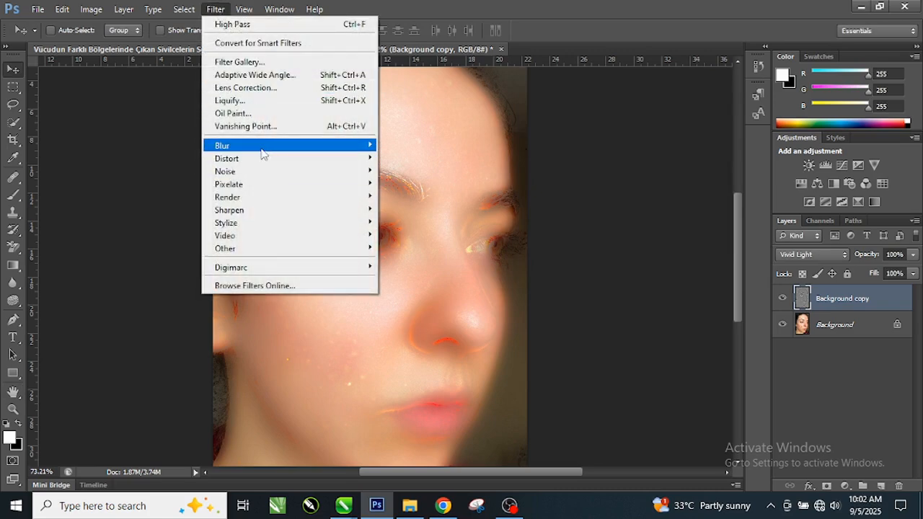
mouse_move(266, 147)
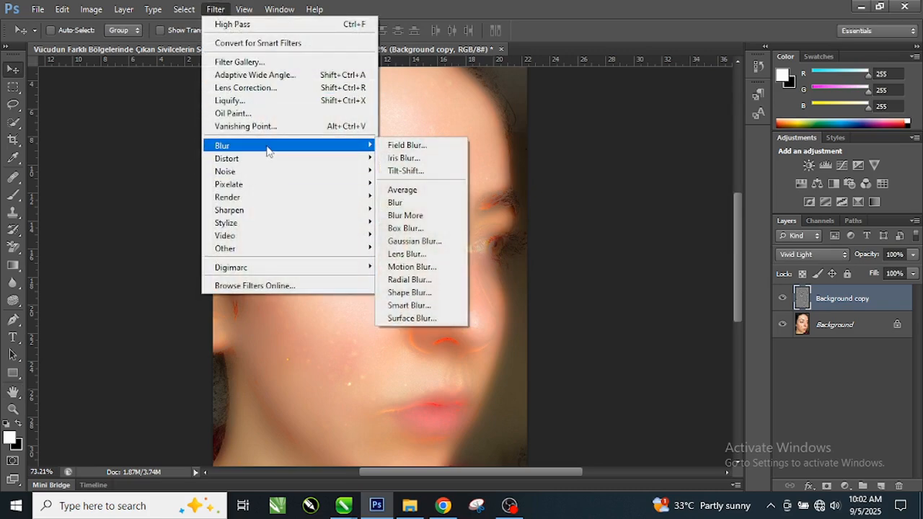
left_click(433, 241)
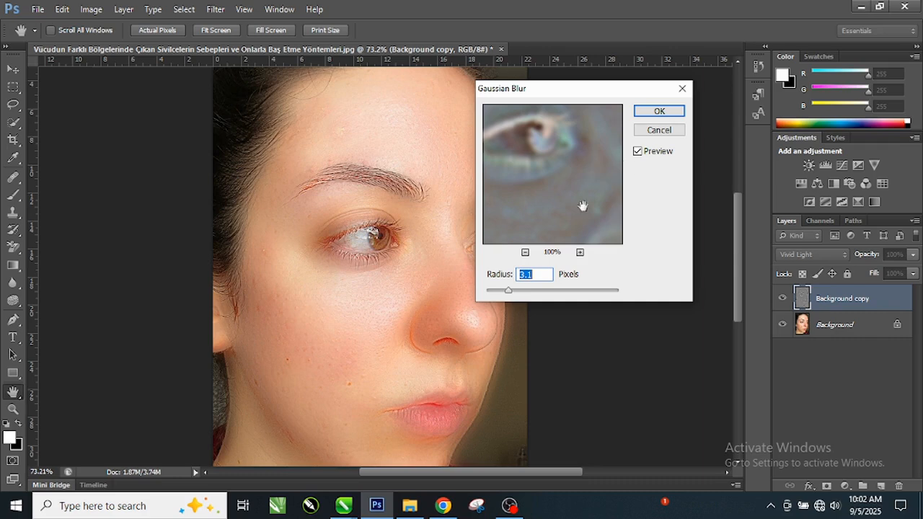
left_click(536, 277)
left_click(659, 112)
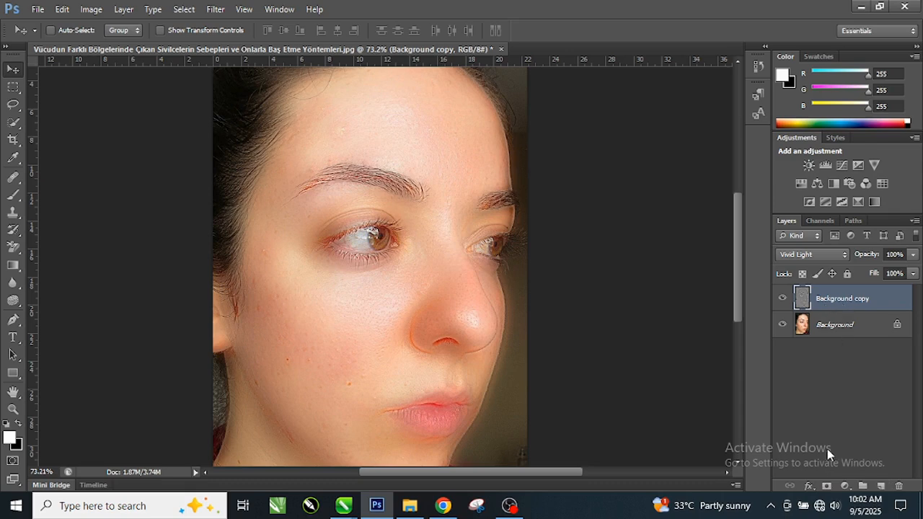
Add a layer mask to the Background copy layer and invert it to black.
left_click(828, 487)
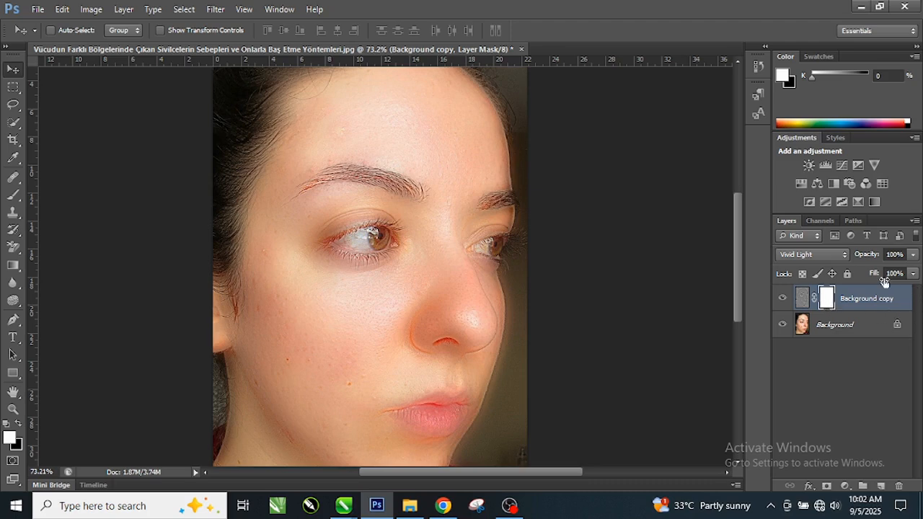
key("ctrl+i")
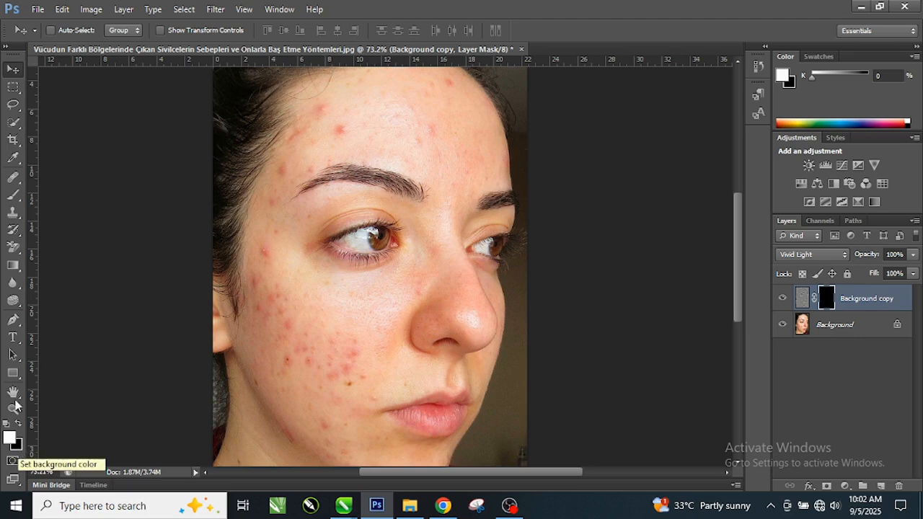
Paint white on the layer mask over the forehead blemishes with the soft 60 px Brush tool.
left_click(21, 204)
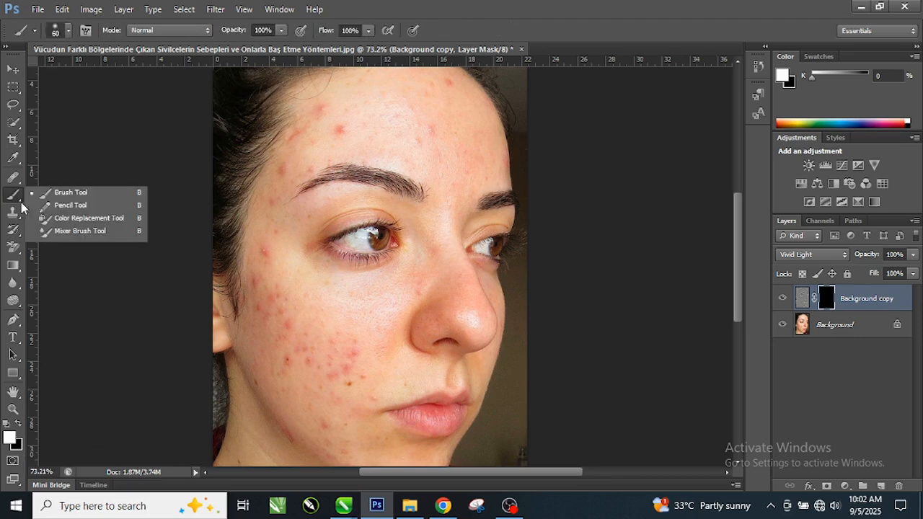
left_click(71, 193)
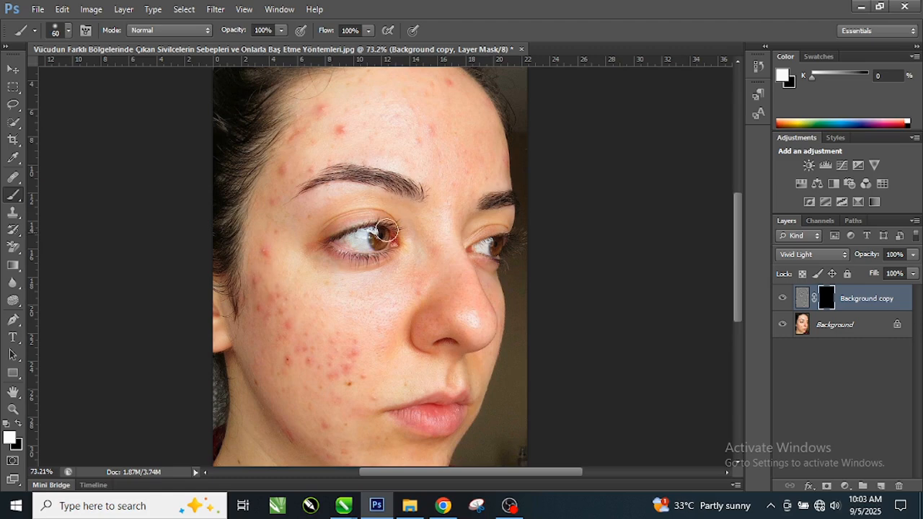
left_click_drag(361, 126, 322, 131)
left_click(324, 107)
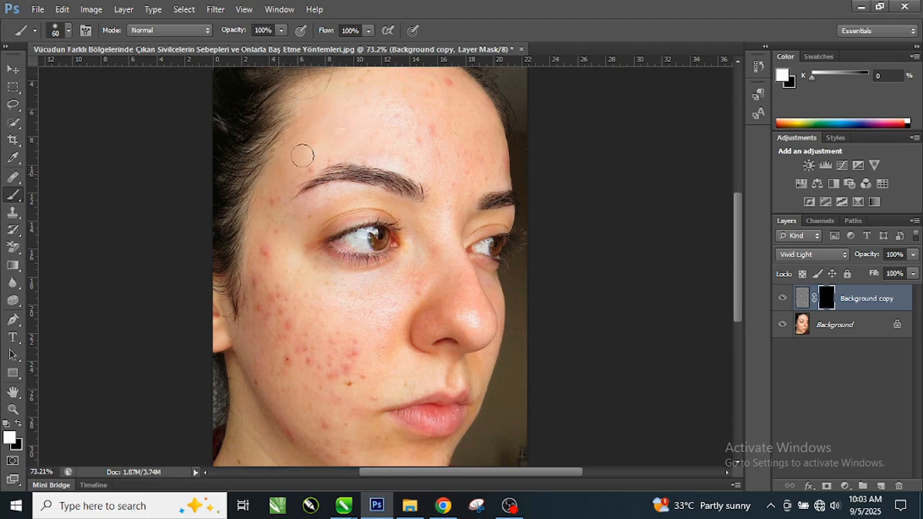
mouse_move(405, 121)
left_mouse_down()
mouse_move(390, 94)
mouse_move(455, 91)
mouse_move(440, 85)
mouse_move(450, 105)
mouse_move(425, 154)
mouse_move(442, 148)
mouse_move(420, 145)
mouse_move(455, 185)
mouse_move(475, 173)
left_mouse_up()
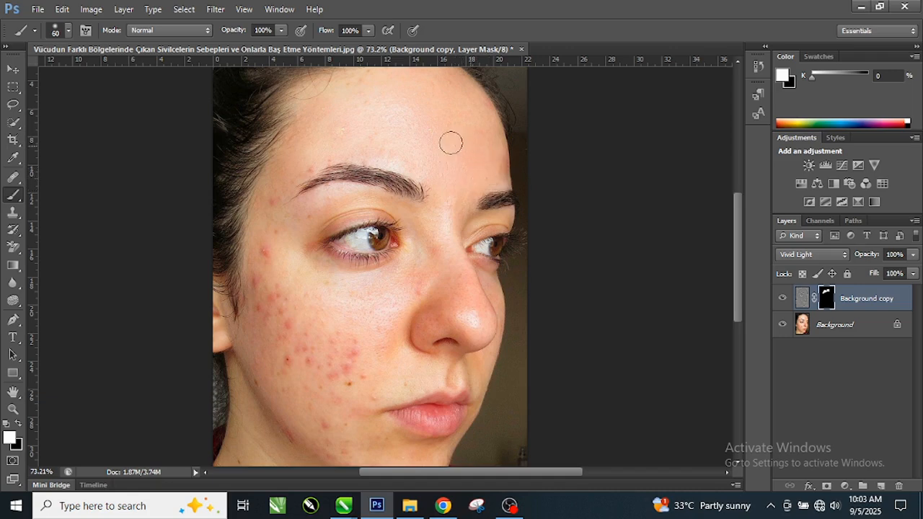
mouse_move(441, 140)
left_mouse_down()
mouse_move(410, 144)
mouse_move(424, 143)
left_mouse_up()
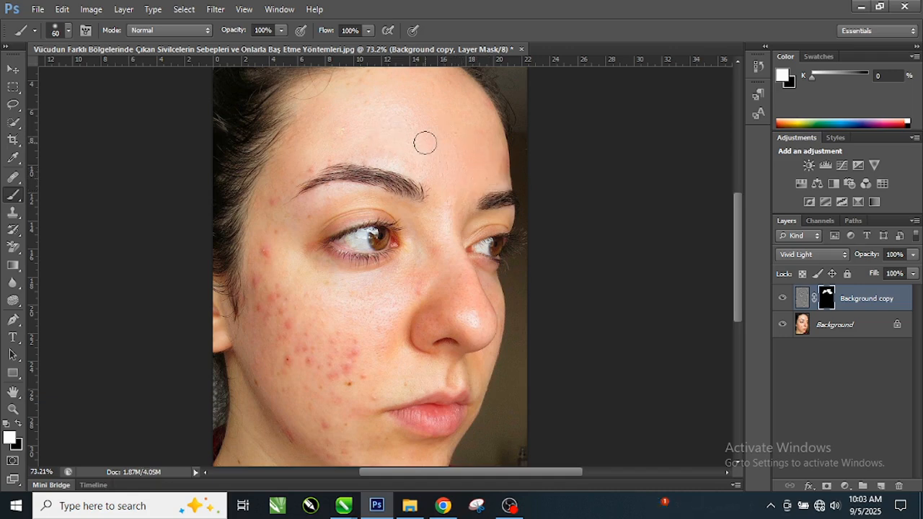
Set the brush size to 81 px and paint white on the mask over the blemishes on the cheek and beside the eye.
right_click(425, 142)
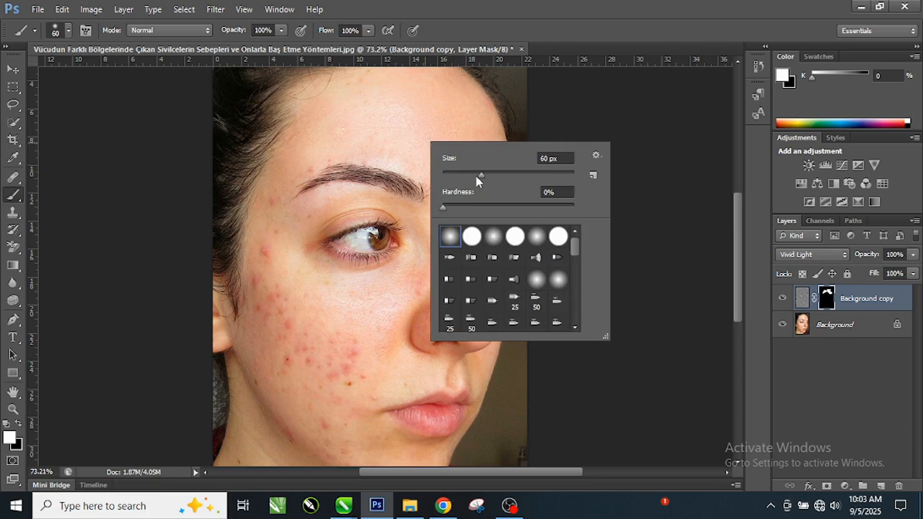
left_click(480, 175)
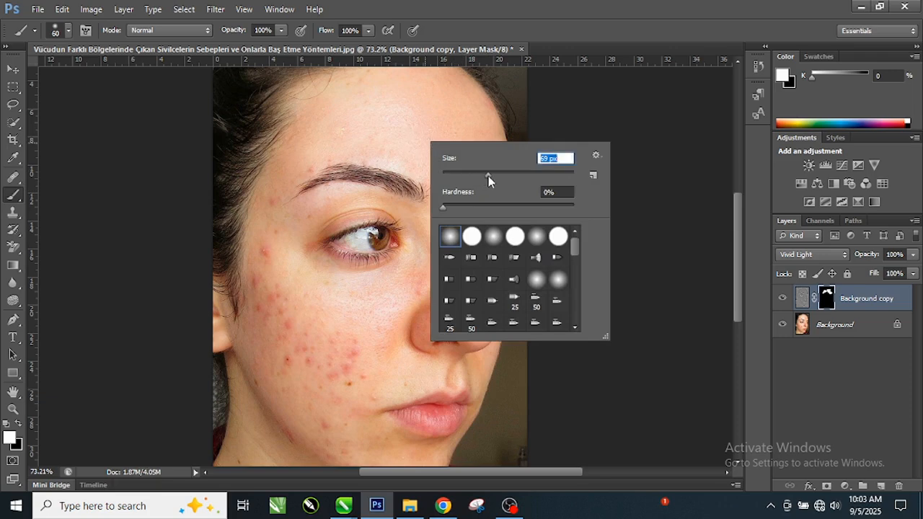
mouse_move(488, 176)
left_mouse_down()
mouse_move(473, 177)
mouse_move(495, 174)
left_mouse_up()
left_click(392, 124)
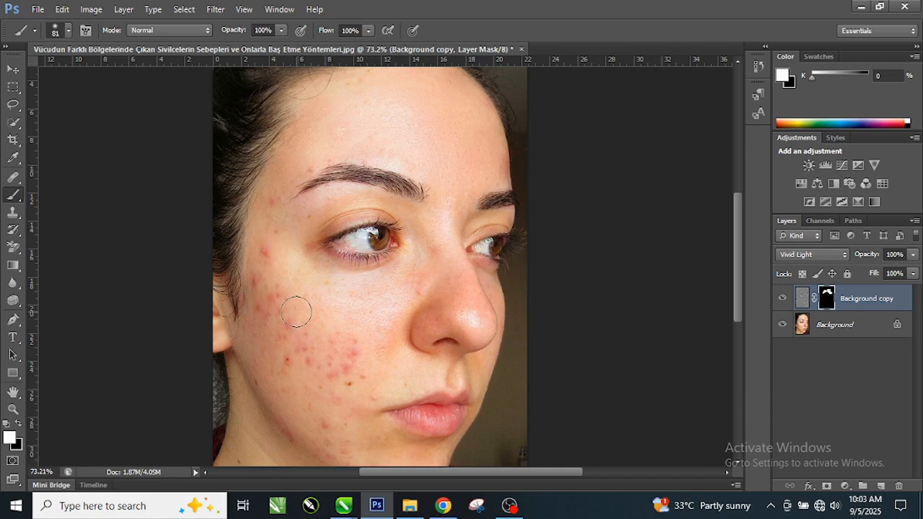
mouse_move(281, 328)
left_mouse_down()
mouse_move(267, 275)
mouse_move(277, 197)
left_mouse_up()
left_click_drag(327, 359, 349, 375)
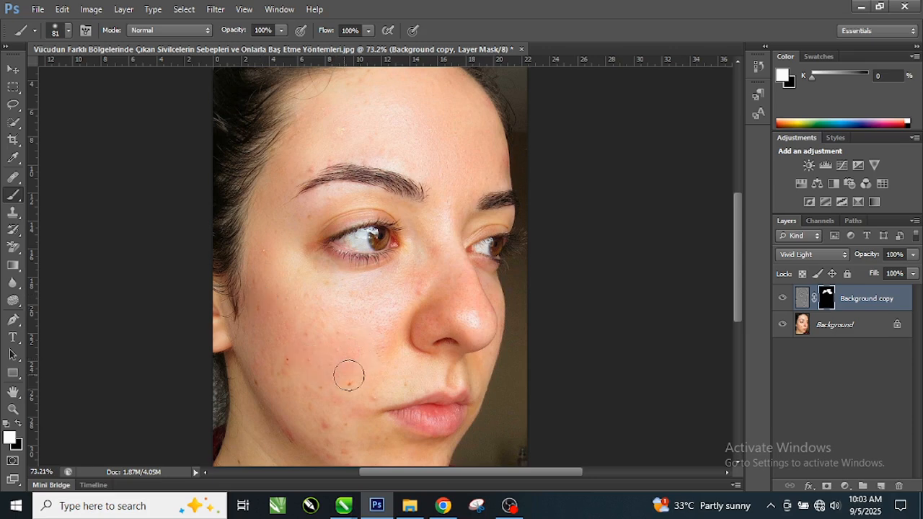
mouse_move(283, 390)
left_mouse_down()
mouse_move(323, 418)
mouse_move(377, 309)
mouse_move(422, 274)
mouse_move(434, 247)
mouse_move(457, 271)
mouse_move(412, 294)
mouse_move(305, 296)
mouse_move(276, 236)
left_mouse_up()
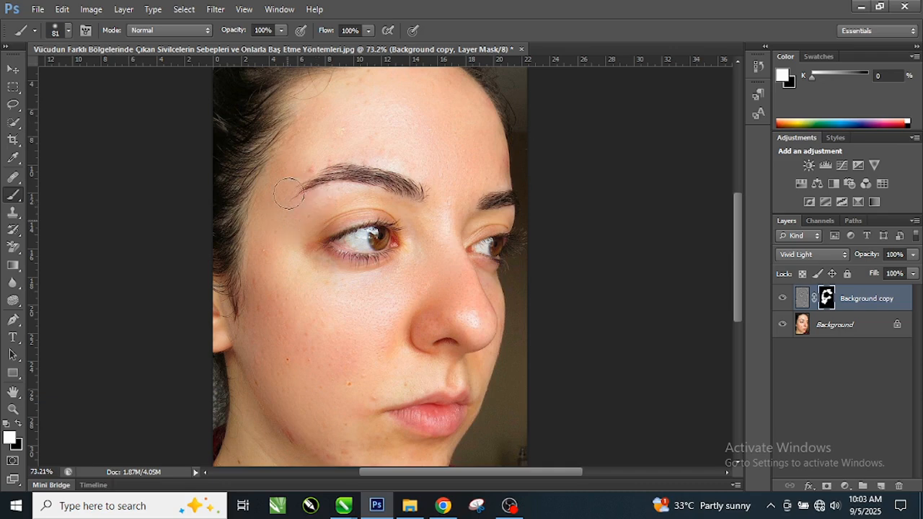
Paint white on the mask over the remaining blemishes on the temple, upper forehead, lower cheek and jaw.
mouse_move(296, 164)
left_mouse_down()
mouse_move(291, 158)
mouse_move(354, 126)
mouse_move(354, 87)
left_mouse_up()
left_click_drag(736, 289, 737, 325)
mouse_move(306, 346)
left_mouse_down()
mouse_move(344, 367)
mouse_move(291, 337)
mouse_move(296, 345)
mouse_move(262, 295)
left_mouse_up()
mouse_move(252, 363)
left_mouse_down()
mouse_move(309, 399)
mouse_move(358, 409)
mouse_move(358, 377)
left_mouse_up()
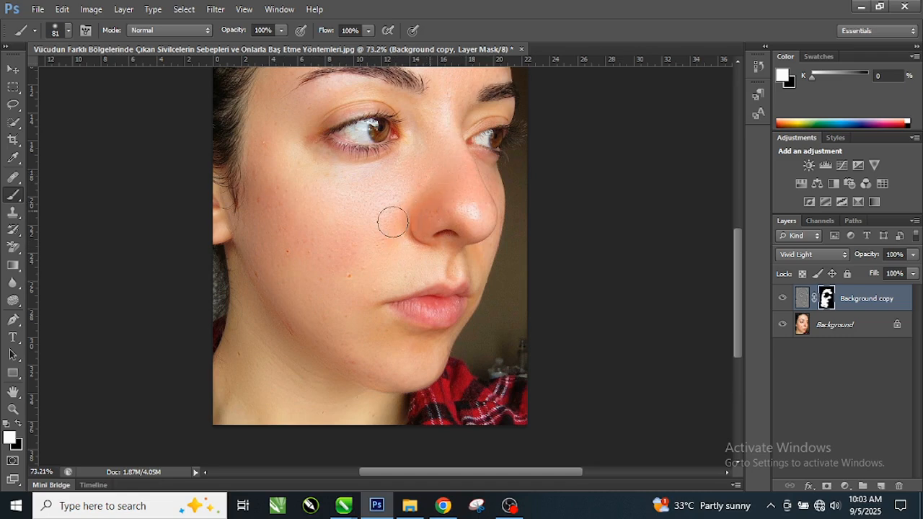
Examine the smoothed skin across the whole face and compare it with the Background copy layer hidden and shown.
left_click_drag(737, 309, 742, 236)
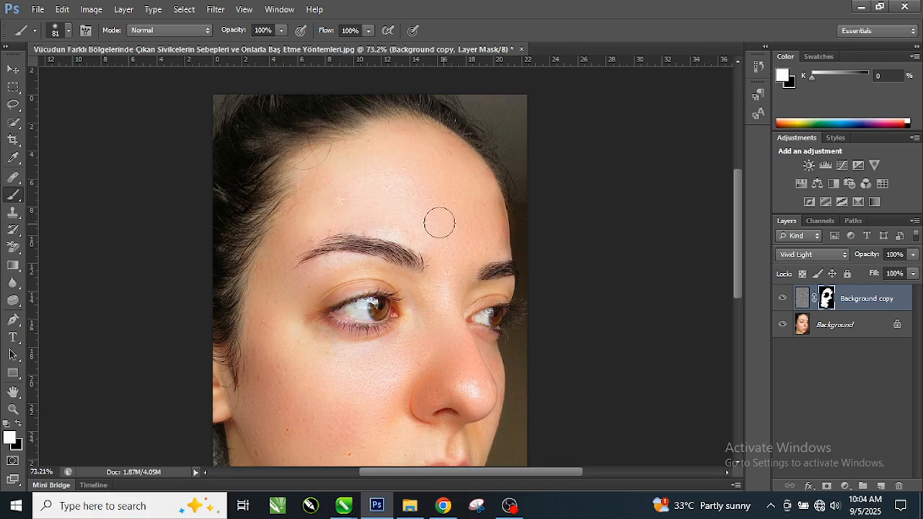
scroll(393, 225, "down", 1)
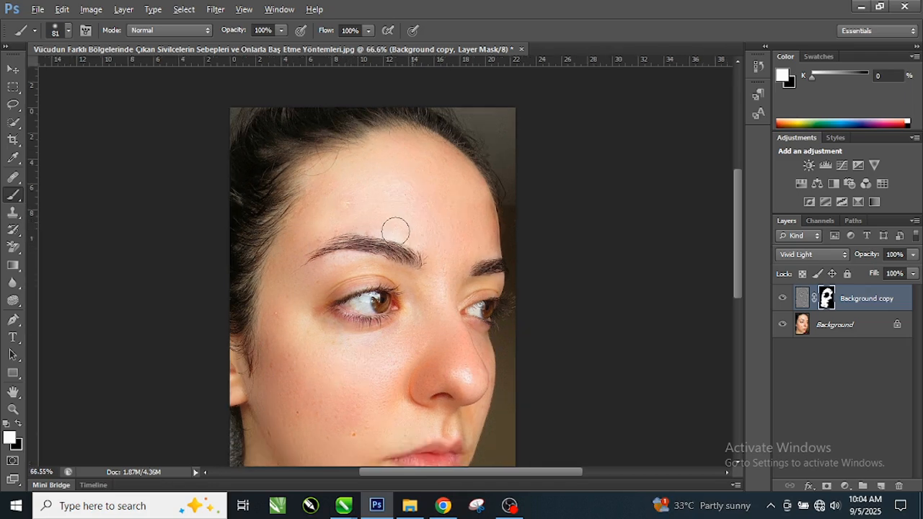
scroll(411, 222, "down", 1)
scroll(428, 401, "up", 1)
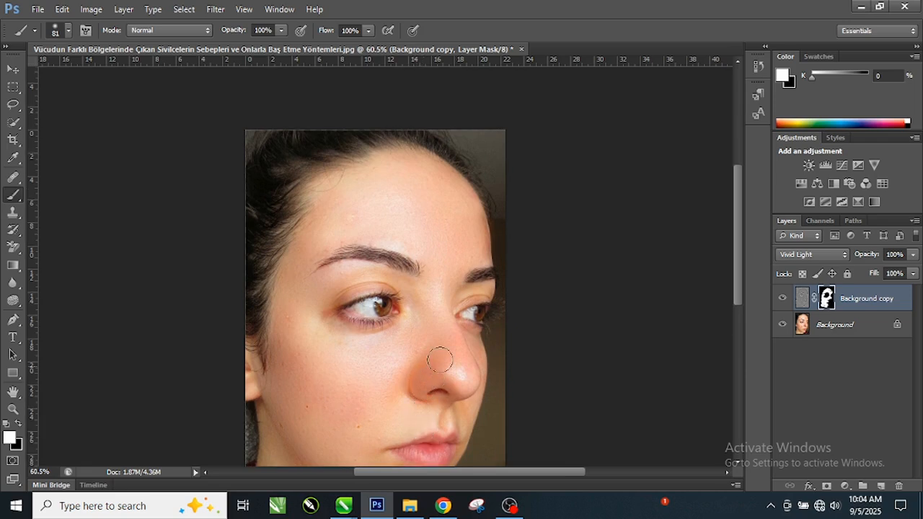
left_click_drag(736, 265, 737, 290)
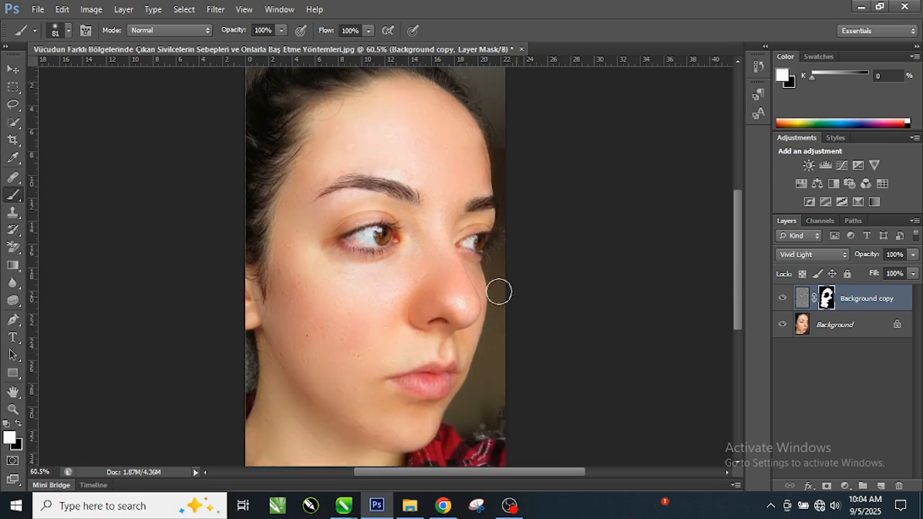
scroll(456, 287, "up", 1)
scroll(462, 281, "up", 1)
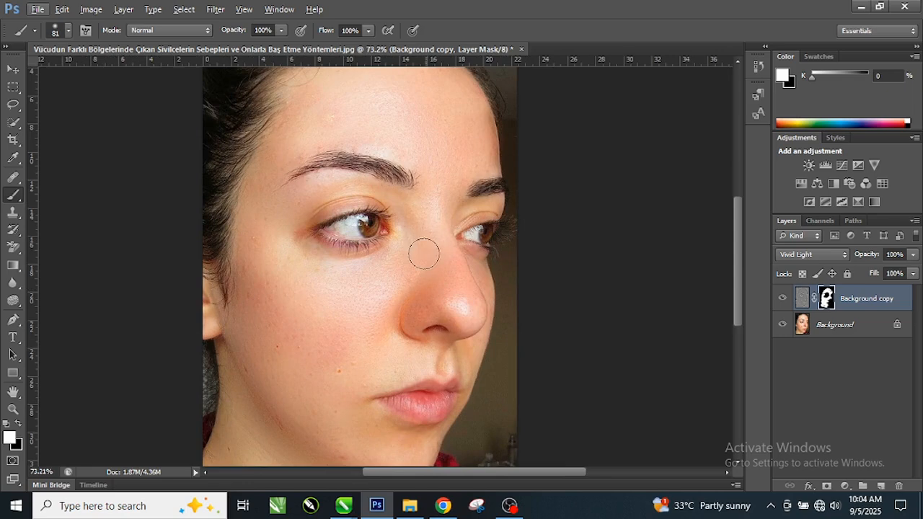
left_click(781, 299)
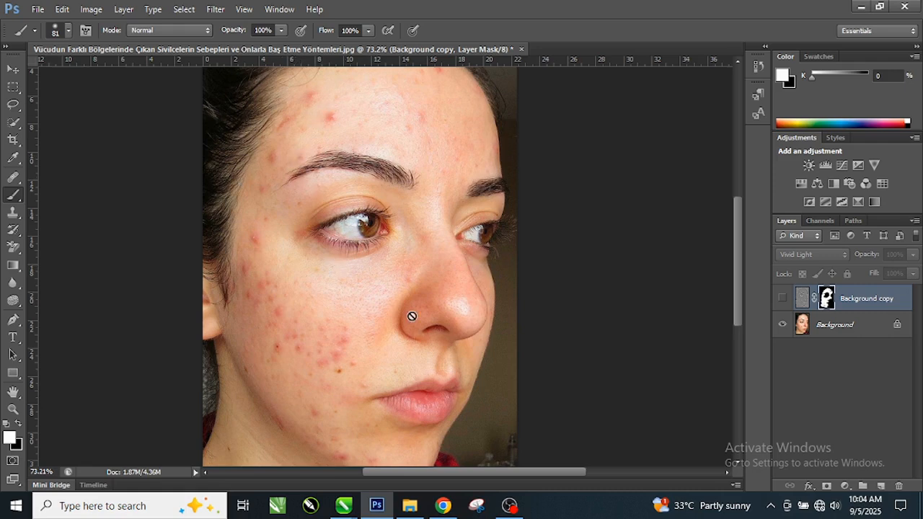
left_click(782, 298)
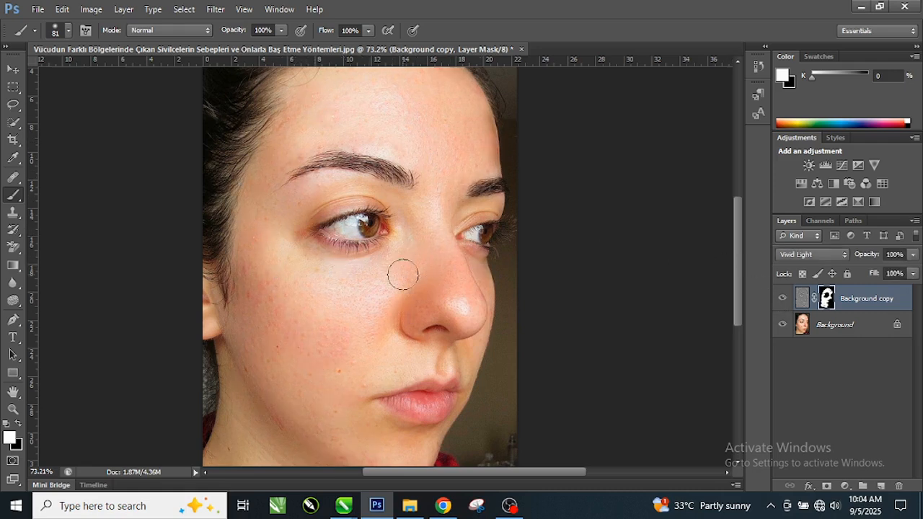